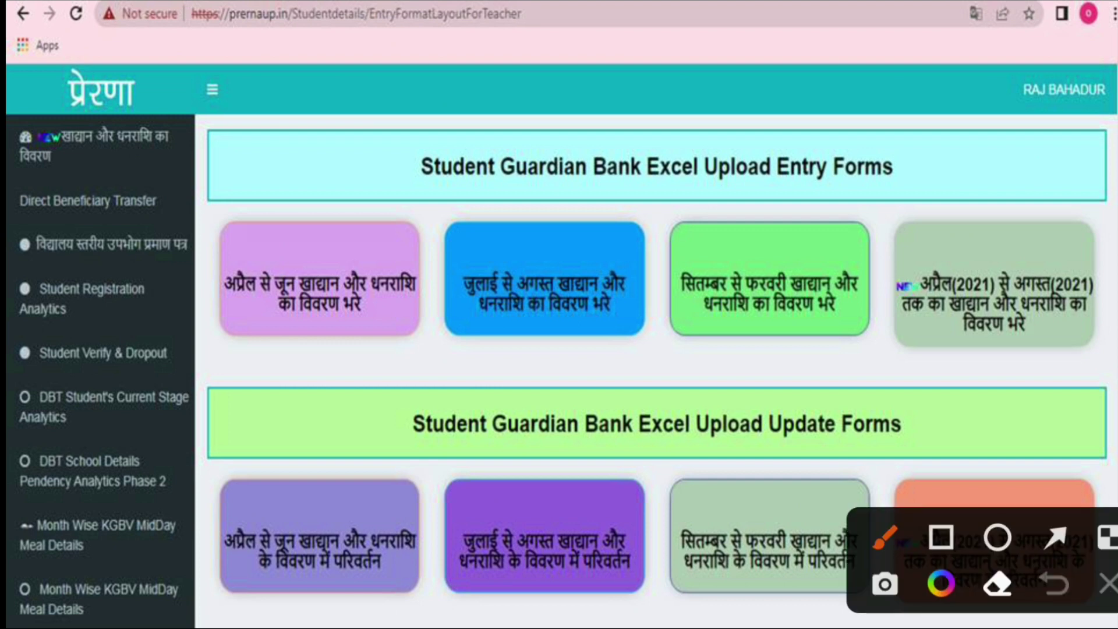
Circle the April(2021) to August(2021) entry form card, then clear the red annotation.
mouse_move(1024, 202)
left_mouse_down()
mouse_move(986, 196)
mouse_move(967, 373)
mouse_move(1086, 242)
mouse_move(1013, 204)
left_mouse_up()
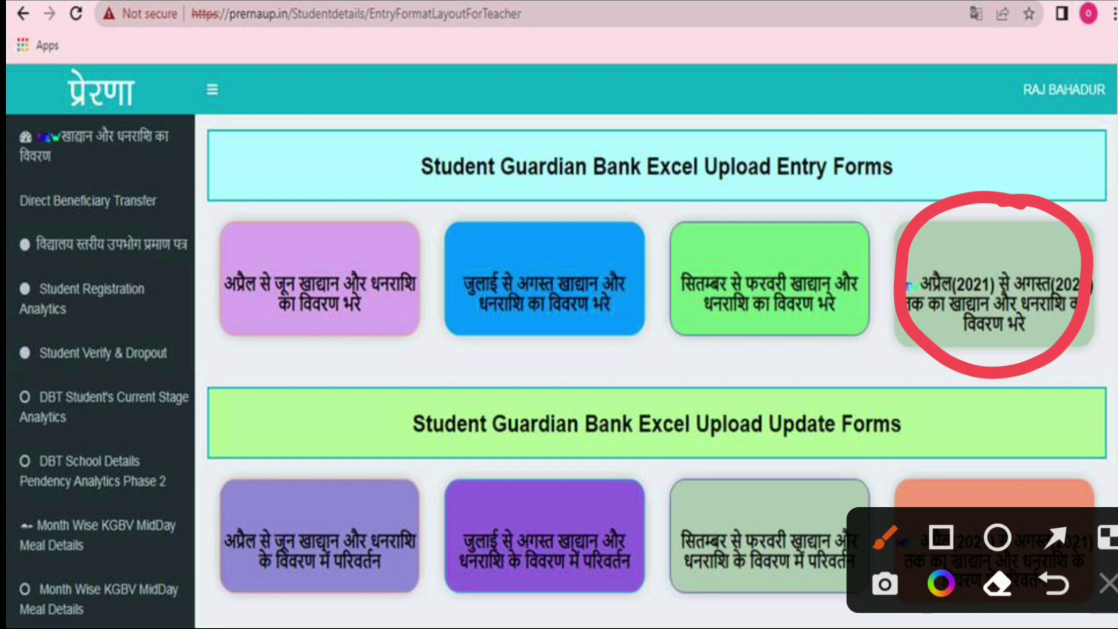
left_click(1107, 583)
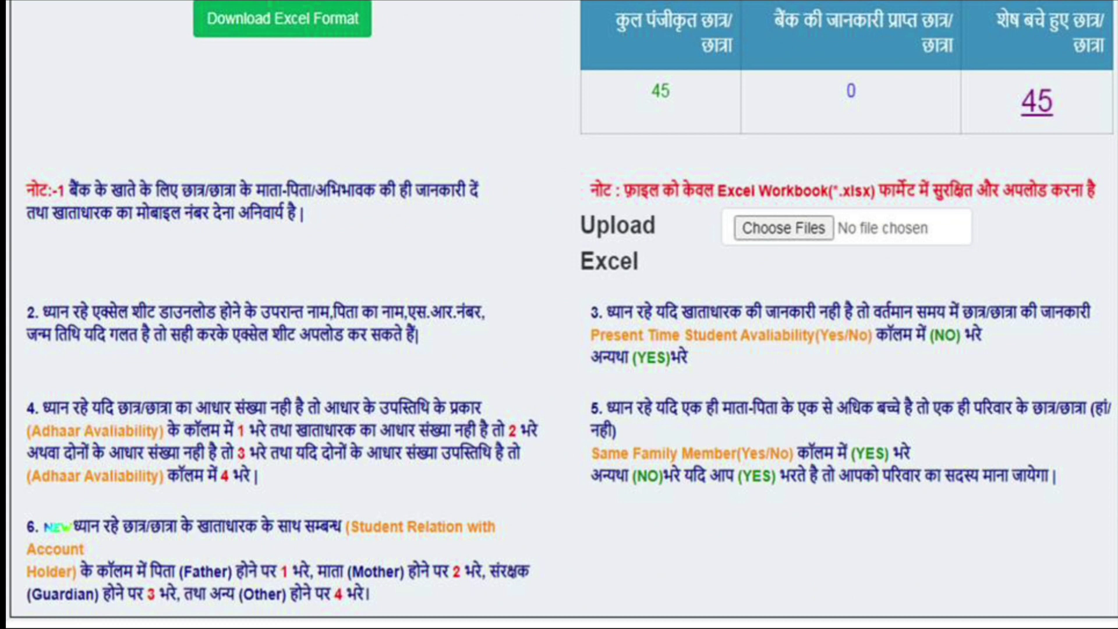
mouse_move(180, 64)
left_mouse_down()
mouse_move(249, 97)
mouse_move(363, 33)
left_mouse_up()
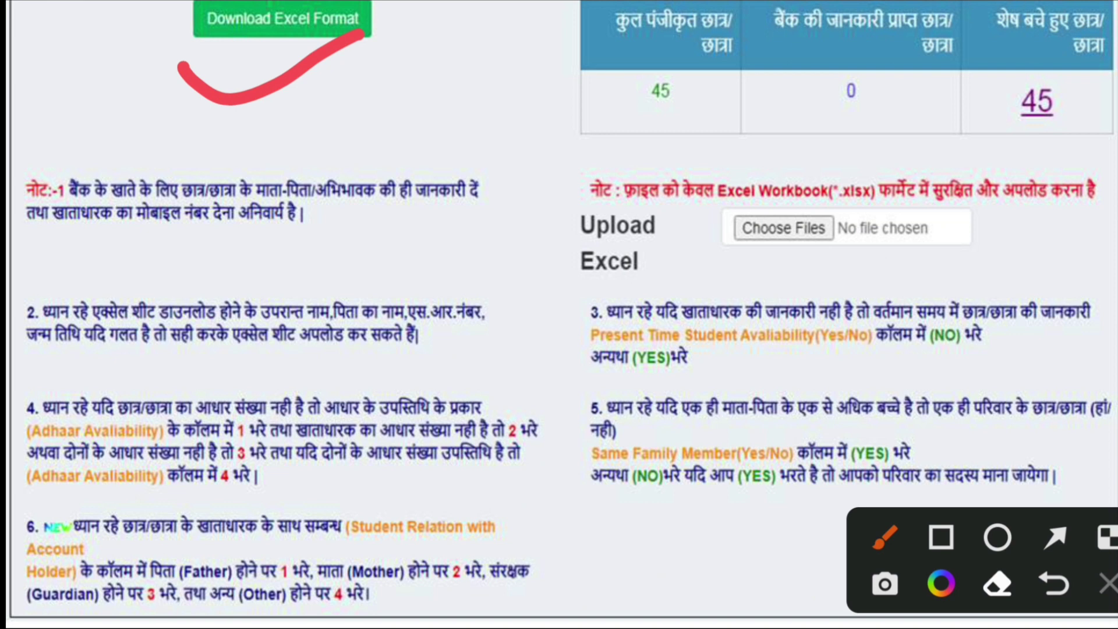
left_click_drag(1065, 47, 1077, 46)
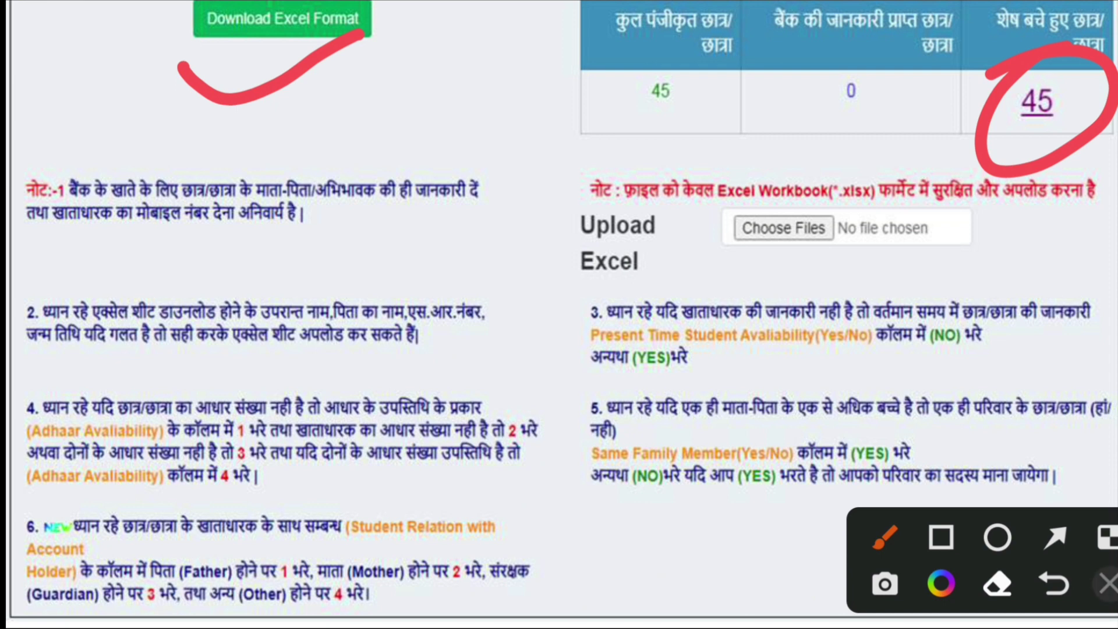
Clear the red annotation marks from the screen.
left_click(1107, 584)
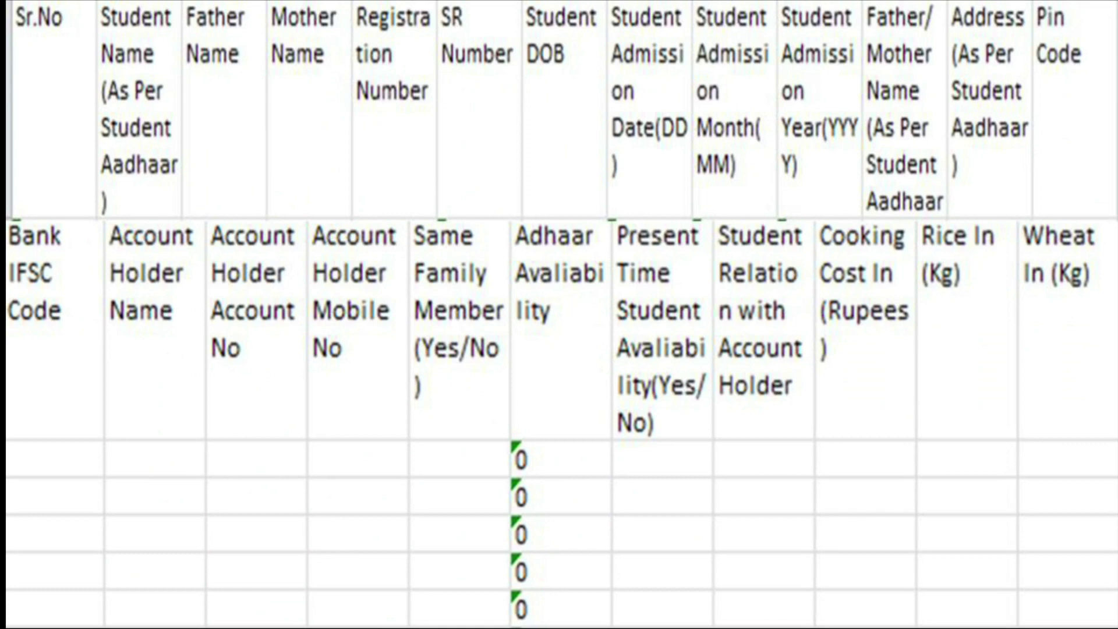
Tick the template headers in red, from Sr.No and Student Name through the Address column.
left_click_drag(27, 149, 61, 133)
left_click_drag(139, 170, 191, 121)
left_click_drag(237, 156, 269, 128)
left_click(337, 158)
left_click_drag(338, 157, 394, 121)
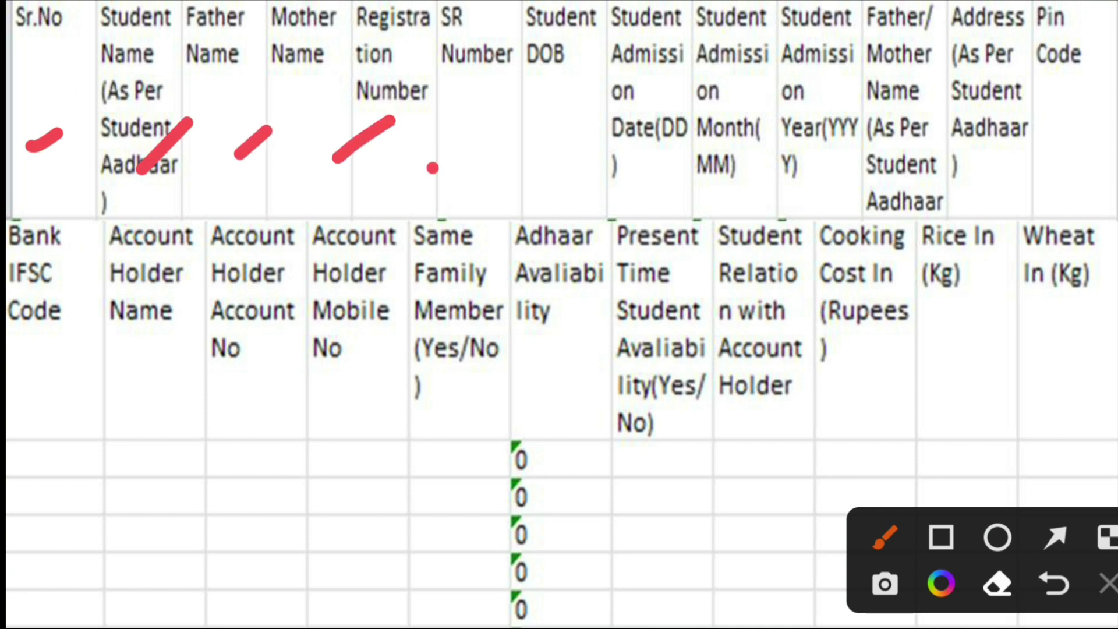
left_click_drag(429, 170, 476, 138)
left_click_drag(594, 176, 658, 125)
mouse_move(695, 182)
left_mouse_down()
mouse_move(739, 145)
mouse_move(812, 134)
left_mouse_up()
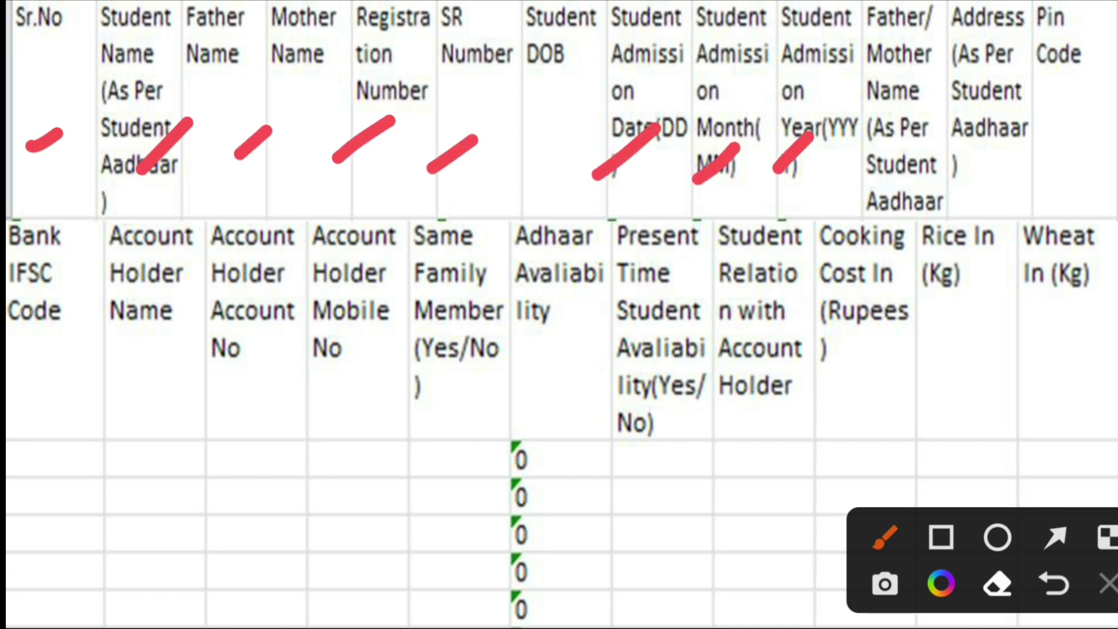
left_click_drag(874, 196, 924, 139)
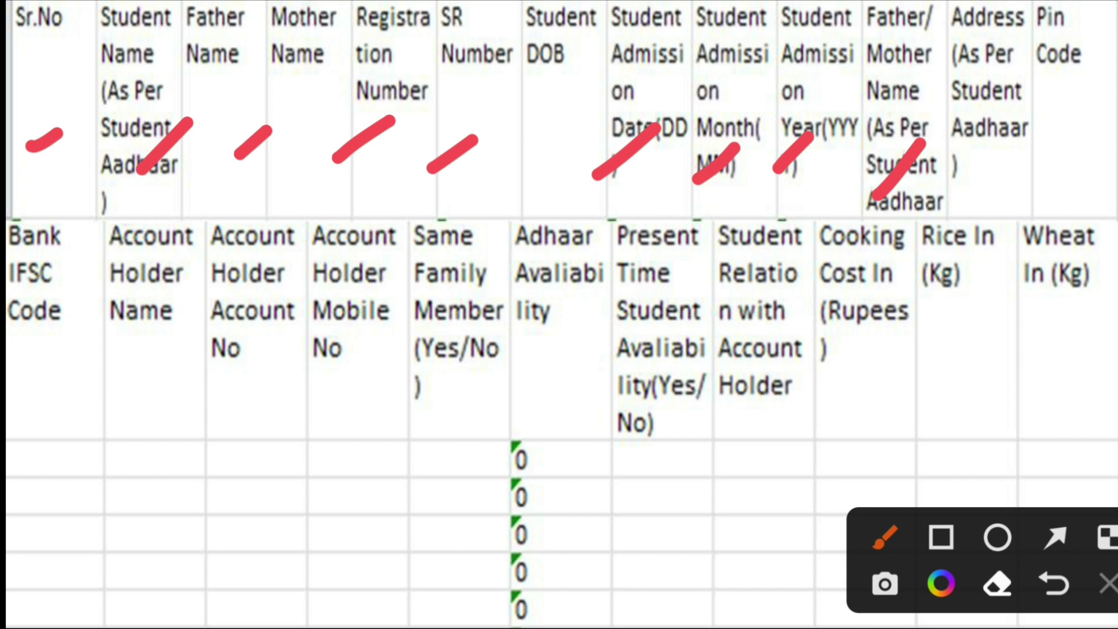
left_click(982, 198)
left_click_drag(982, 198, 988, 187)
left_click_drag(1016, 121, 993, 195)
Number Pin Code 2, Bank IFSC Code 3, and the following columns through student availability 9.
left_click(1071, 140)
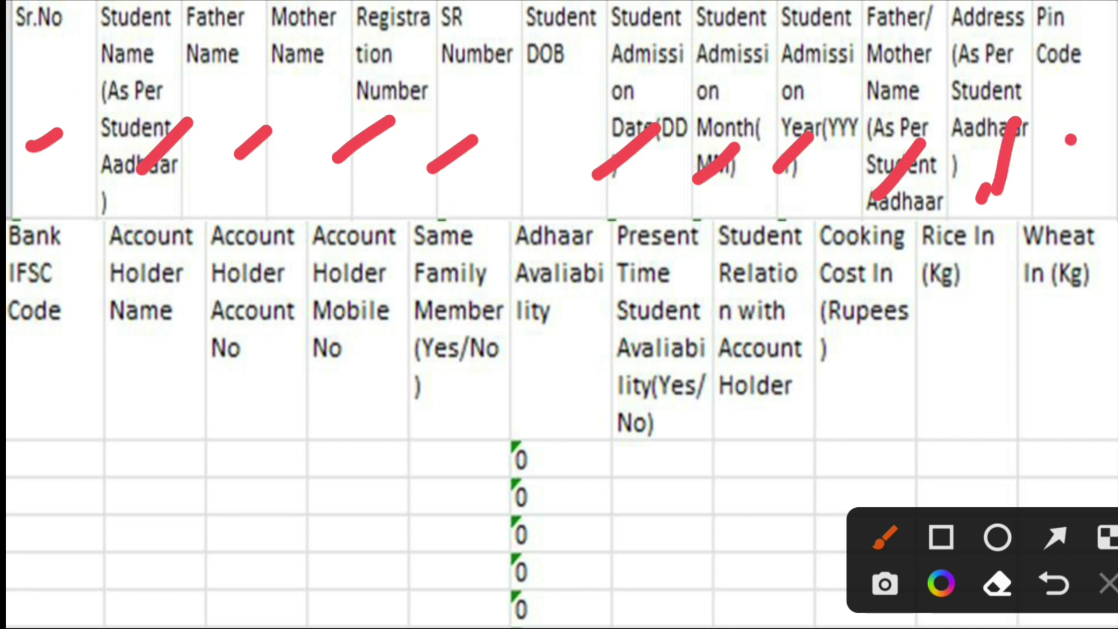
mouse_move(1070, 139)
left_mouse_down()
mouse_move(1067, 182)
mouse_move(1084, 181)
left_mouse_up()
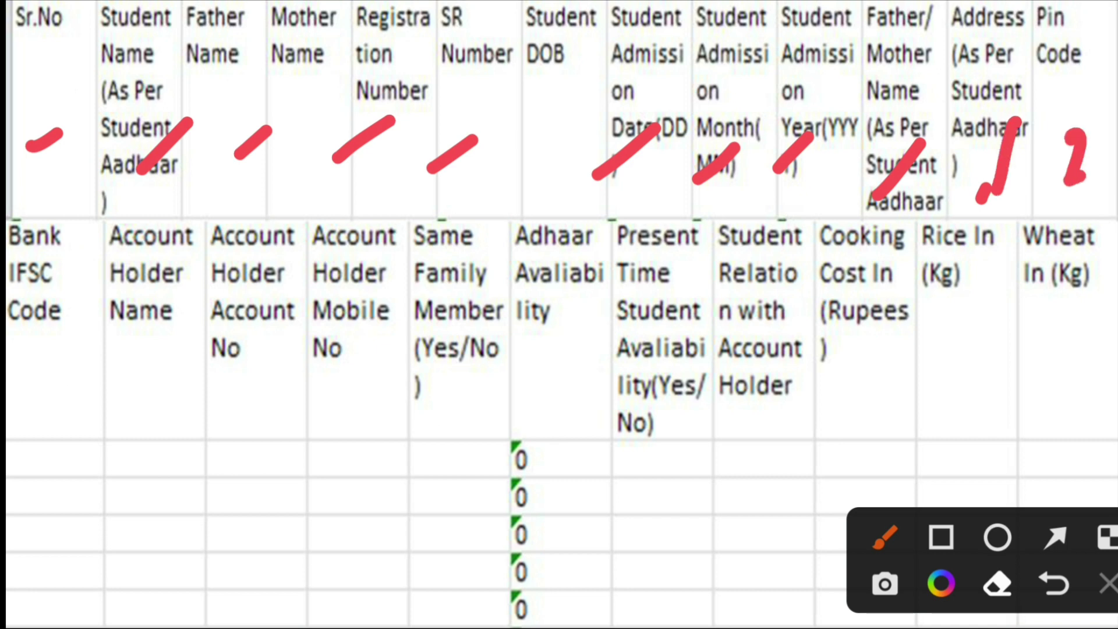
left_click(40, 361)
left_click_drag(40, 361, 36, 418)
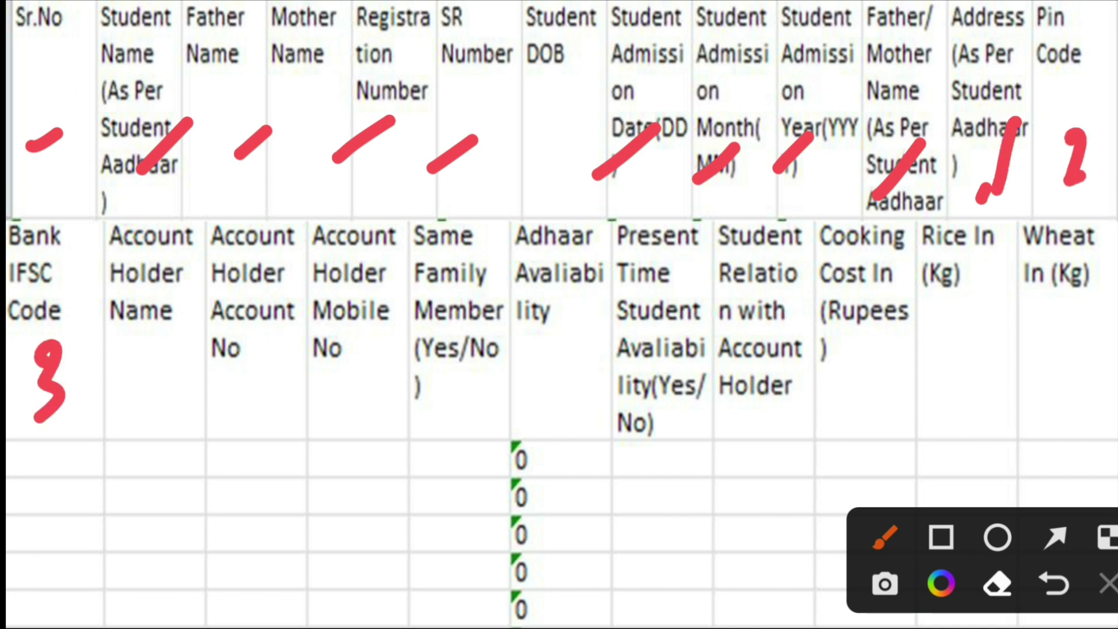
mouse_move(147, 357)
left_mouse_down()
mouse_move(147, 407)
mouse_move(170, 466)
left_mouse_up()
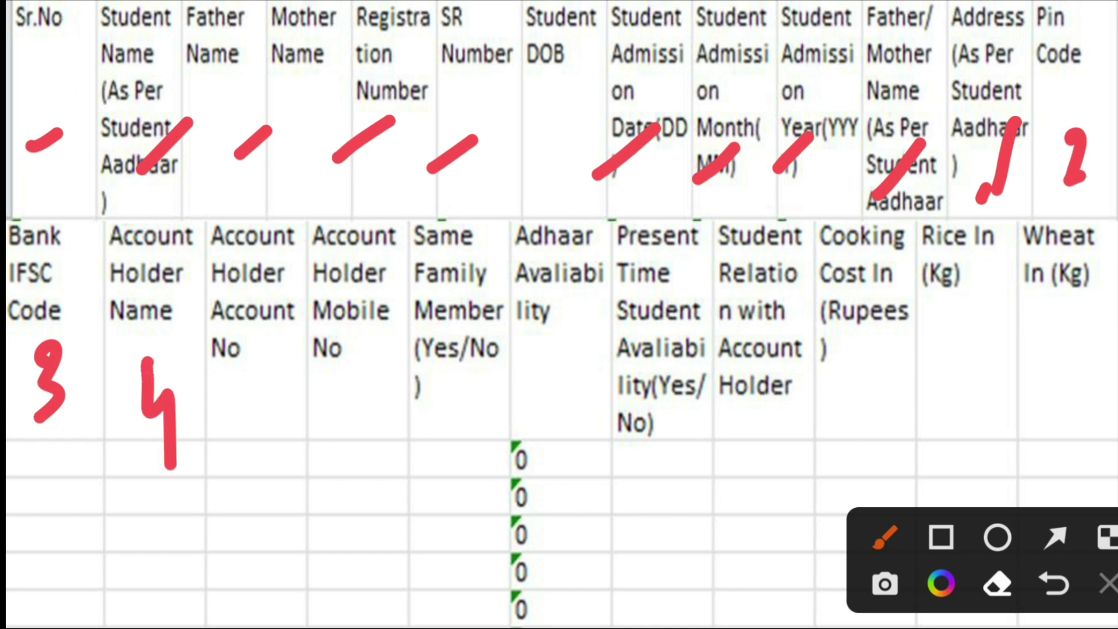
mouse_move(300, 385)
left_mouse_down()
mouse_move(236, 393)
mouse_move(245, 475)
left_mouse_up()
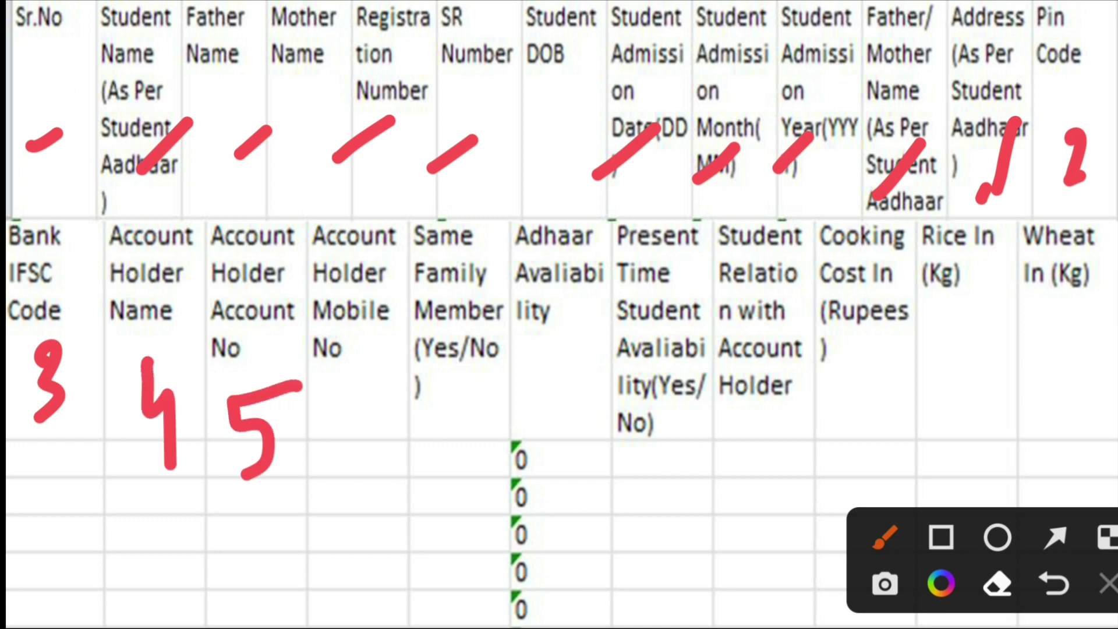
mouse_move(371, 389)
left_mouse_down()
mouse_move(335, 486)
mouse_move(331, 466)
left_mouse_up()
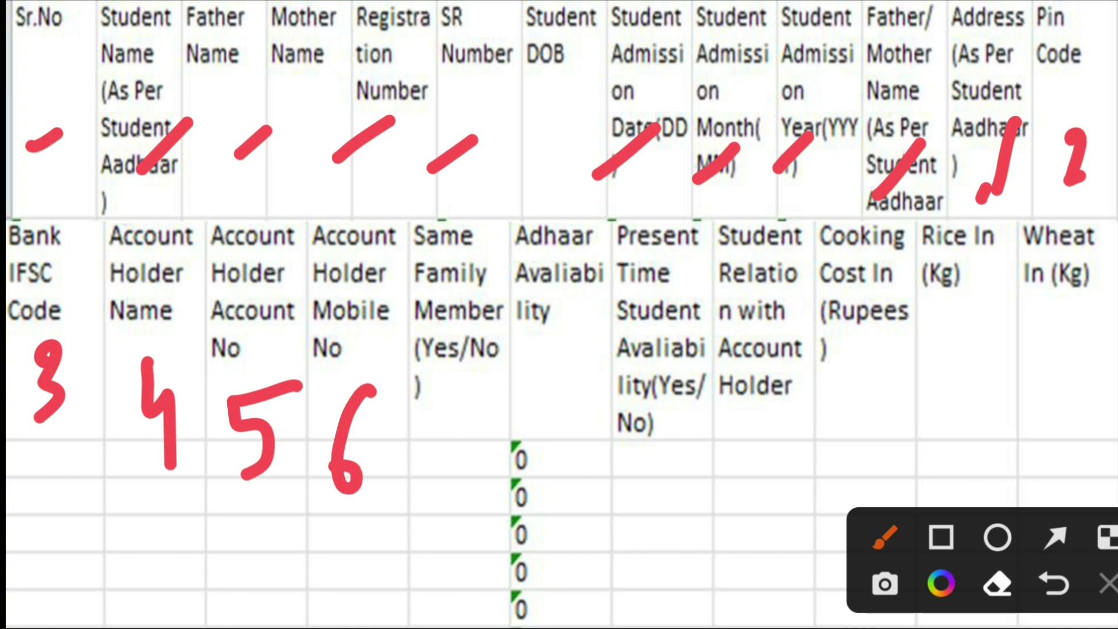
mouse_move(436, 411)
left_mouse_down()
mouse_move(476, 408)
mouse_move(458, 503)
left_mouse_up()
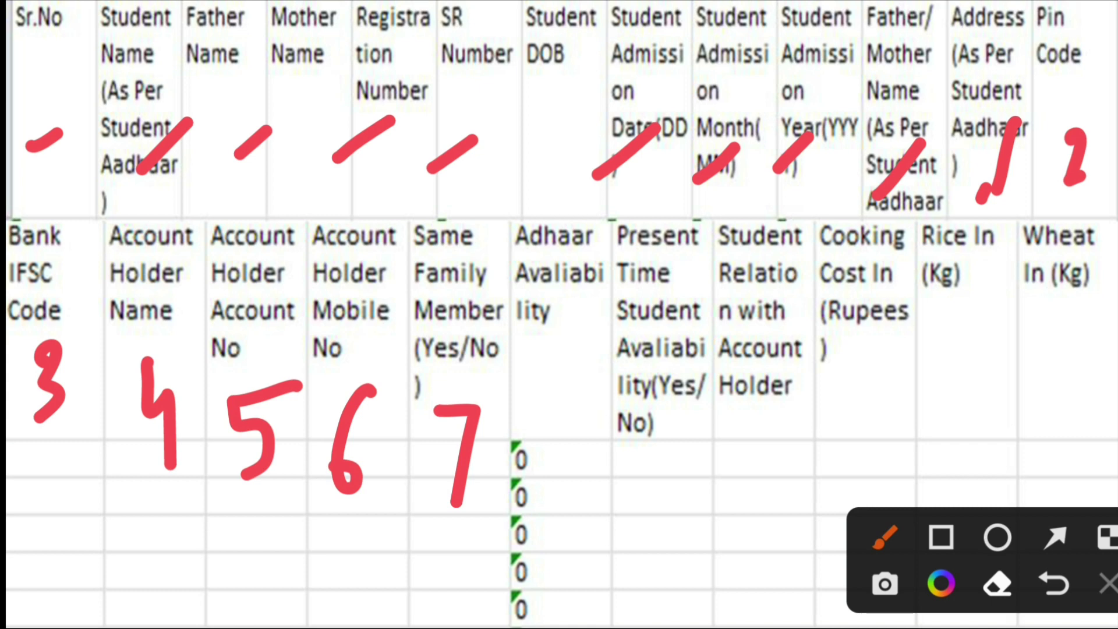
mouse_move(574, 431)
left_mouse_down()
mouse_move(560, 396)
mouse_move(580, 442)
left_mouse_up()
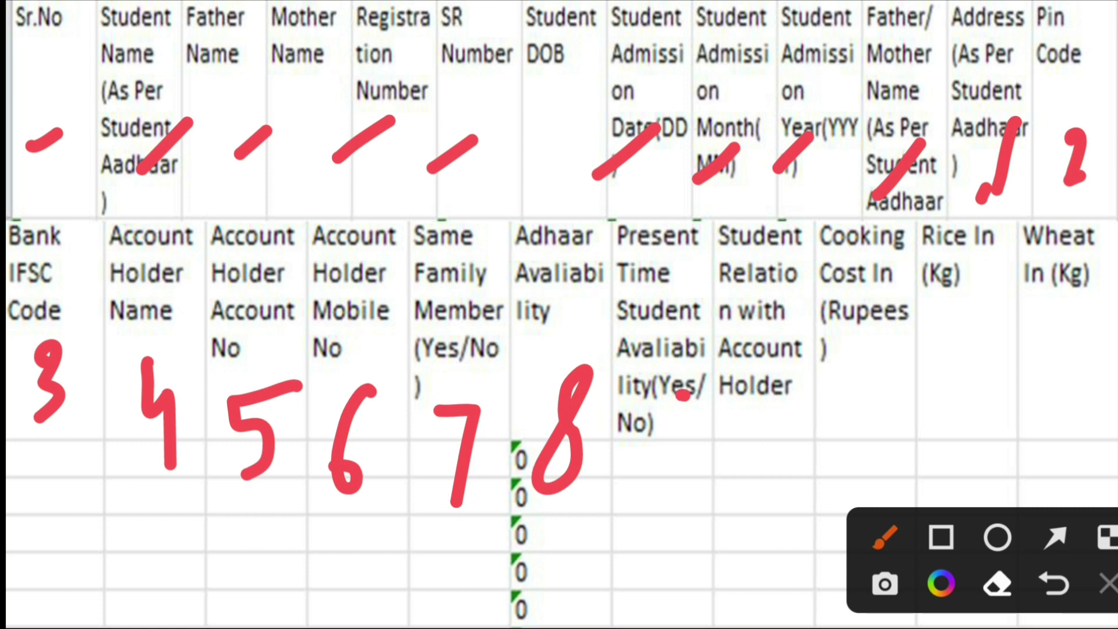
left_click_drag(687, 396, 663, 573)
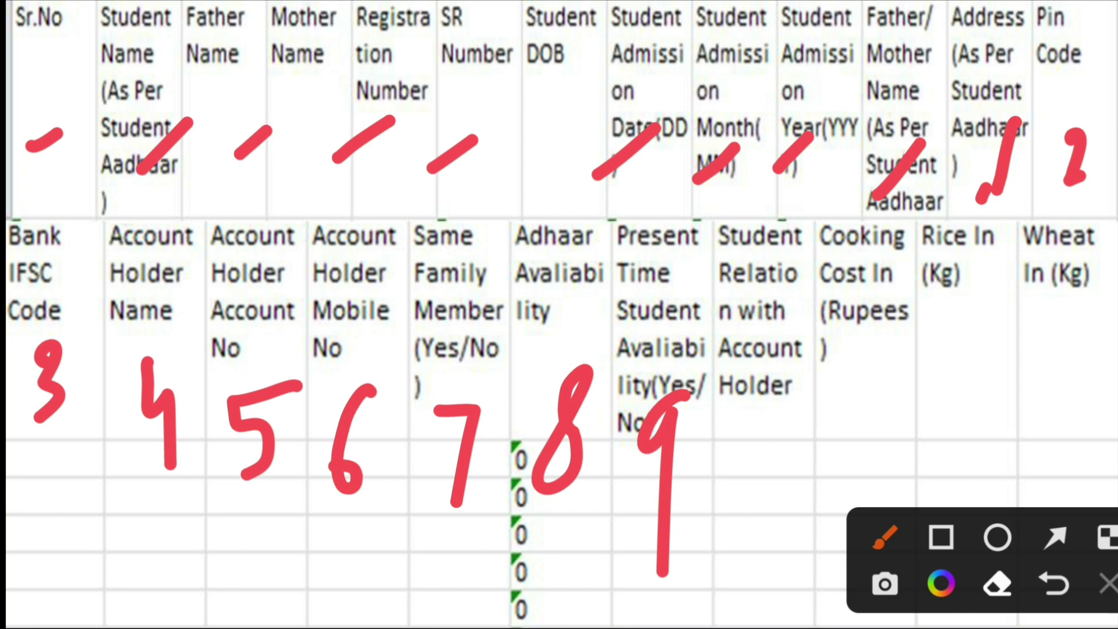
Number Student Relation 10, Cooking Cost 11, Rice In (Kg) 12 and Wheat In (Kg) 13.
left_click_drag(735, 424, 735, 524)
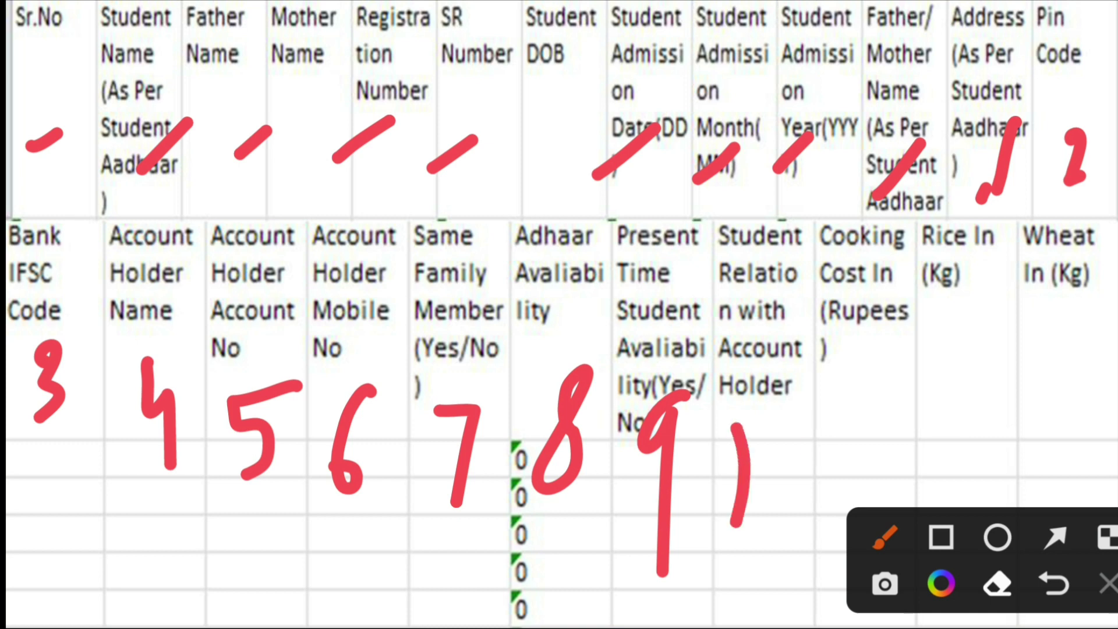
mouse_move(809, 447)
left_mouse_down()
mouse_move(813, 460)
mouse_move(795, 444)
left_mouse_up()
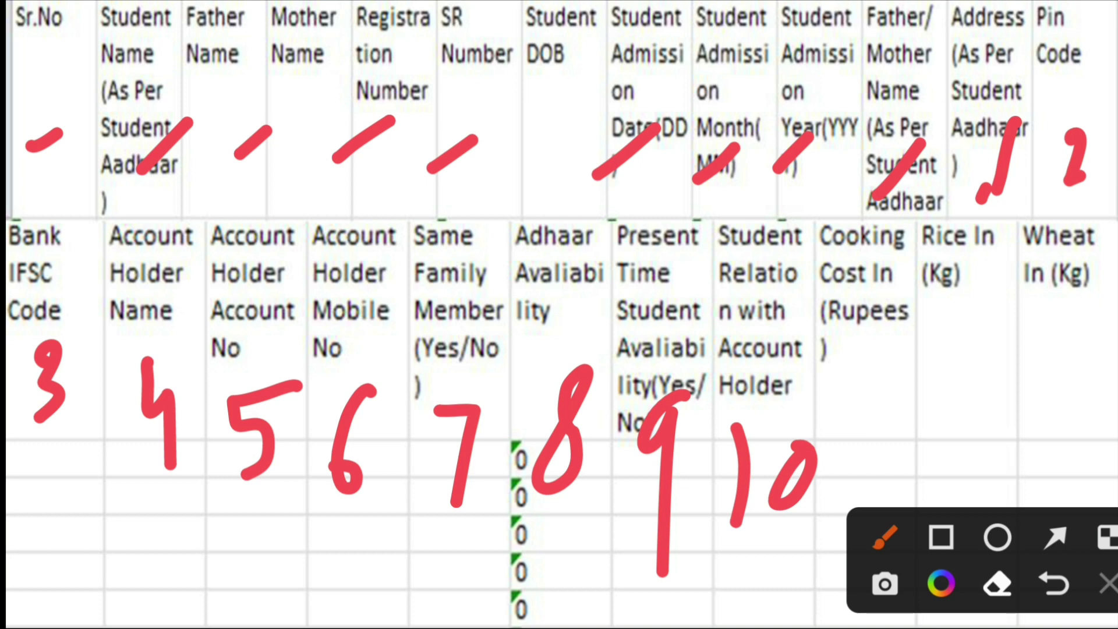
left_click_drag(868, 344, 872, 425)
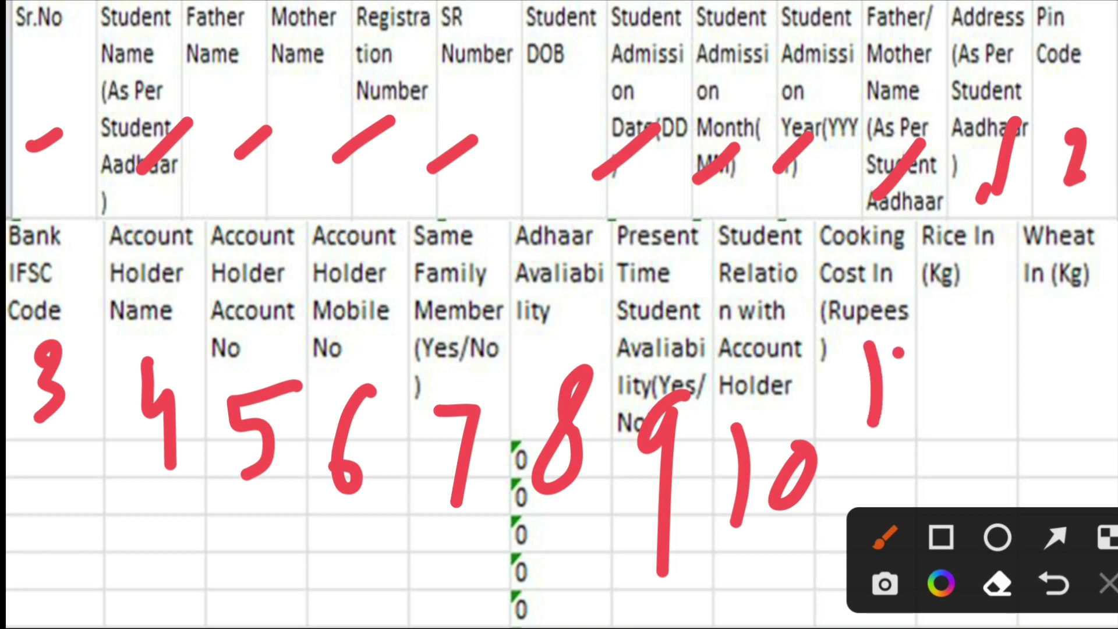
left_click_drag(900, 350, 904, 414)
left_click_drag(984, 337, 973, 401)
left_click_drag(983, 345, 1014, 402)
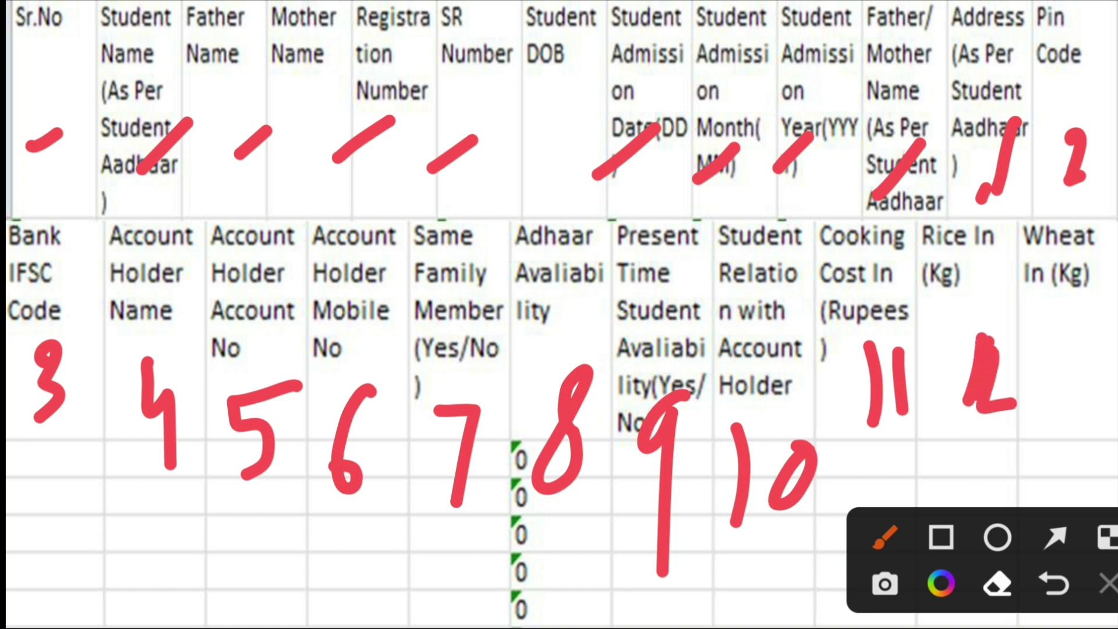
left_click_drag(1063, 345, 1059, 424)
left_click_drag(1084, 366, 1083, 420)
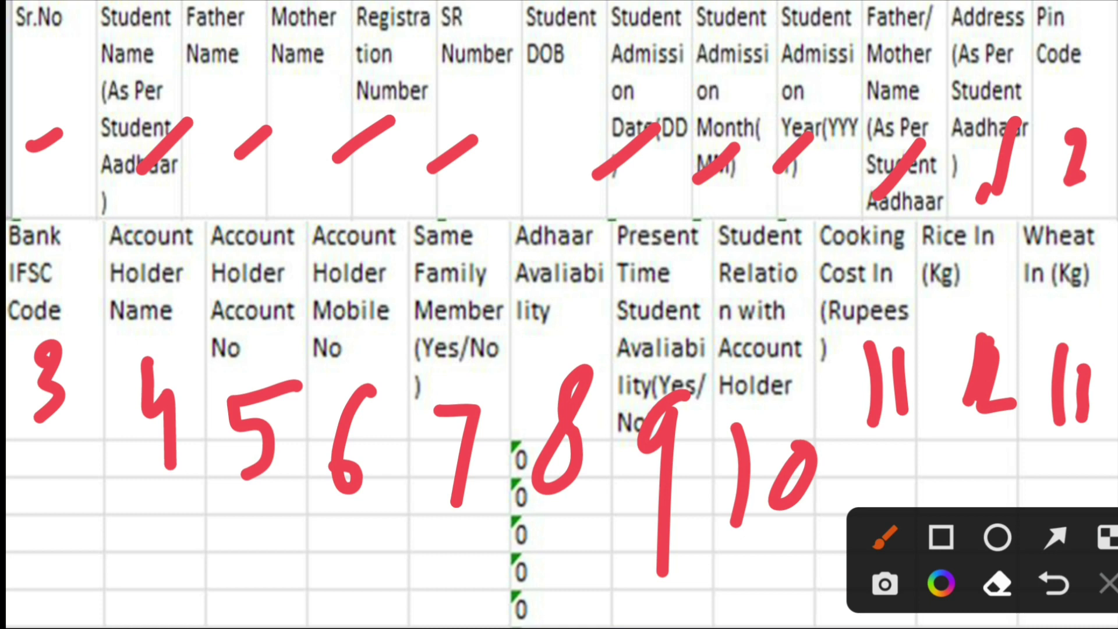
Tick the Download Excel Format option and circle the Upload Excel area on the portal.
left_click(1106, 584)
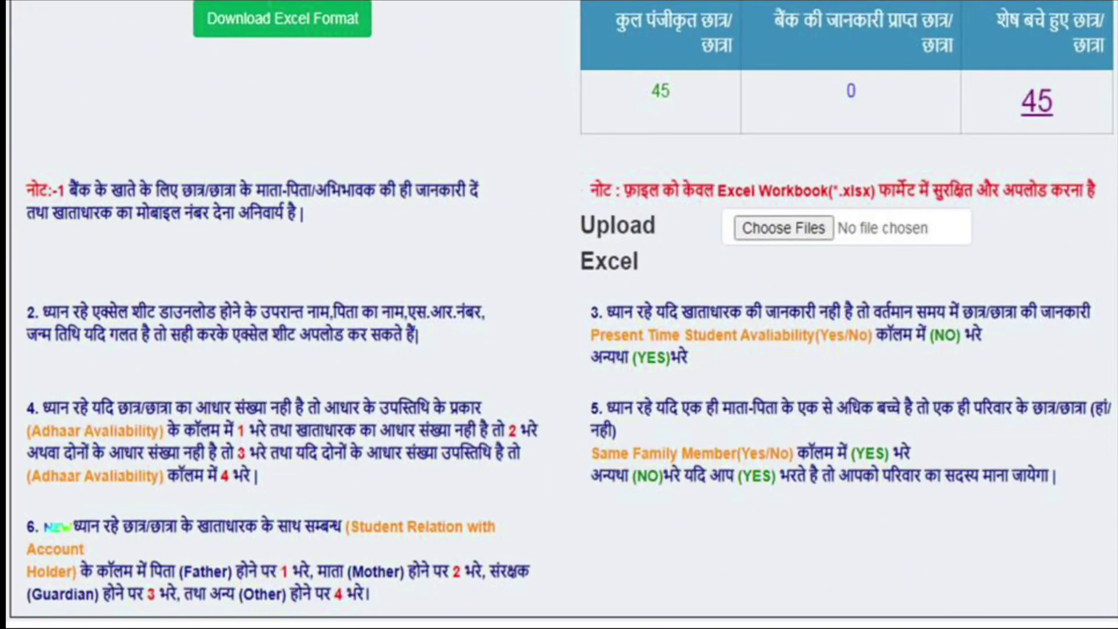
mouse_move(187, 100)
left_mouse_down()
mouse_move(208, 118)
mouse_move(337, 39)
left_mouse_up()
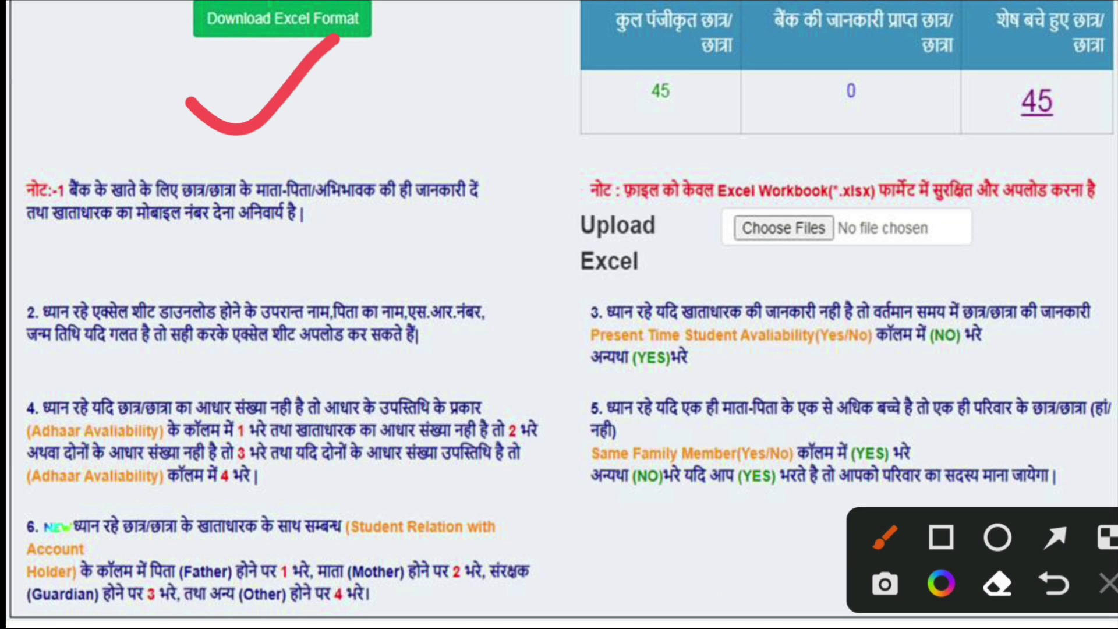
mouse_move(858, 155)
left_mouse_down()
mouse_move(635, 147)
mouse_move(1048, 210)
mouse_move(743, 176)
left_mouse_up()
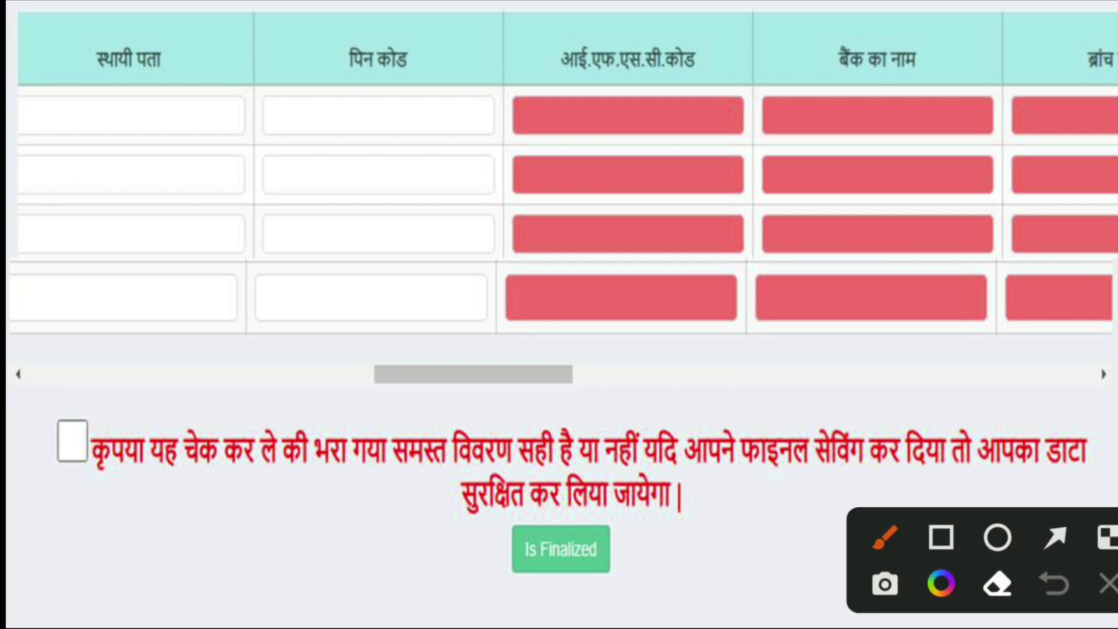
left_click(82, 437)
left_click_drag(44, 496, 143, 370)
mouse_move(458, 547)
left_mouse_down()
mouse_move(535, 527)
mouse_move(600, 488)
left_mouse_up()
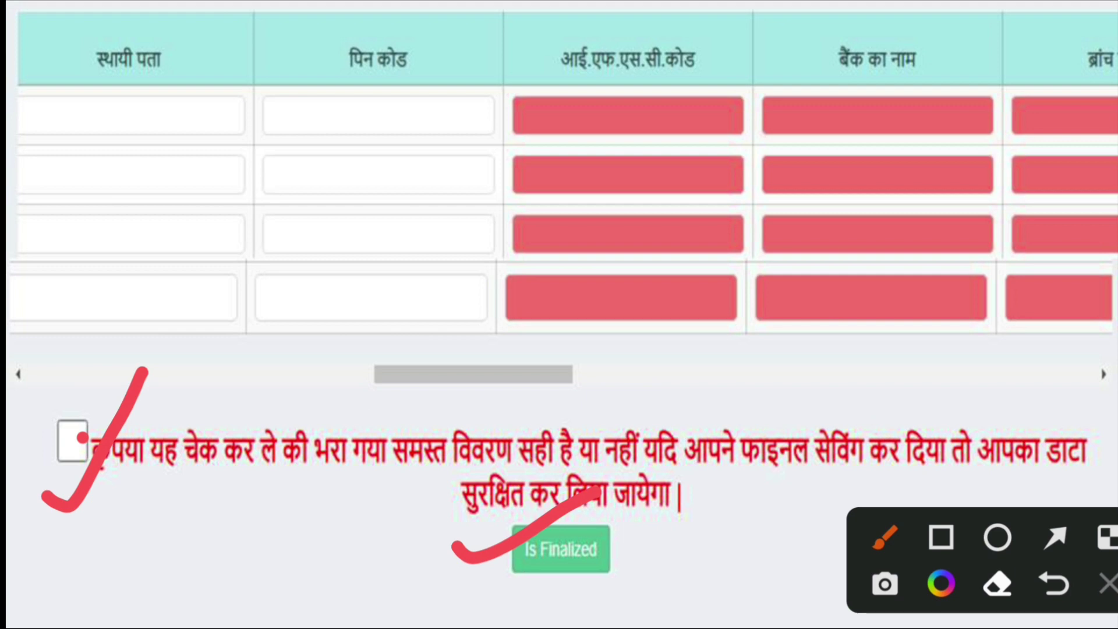
left_click(1106, 585)
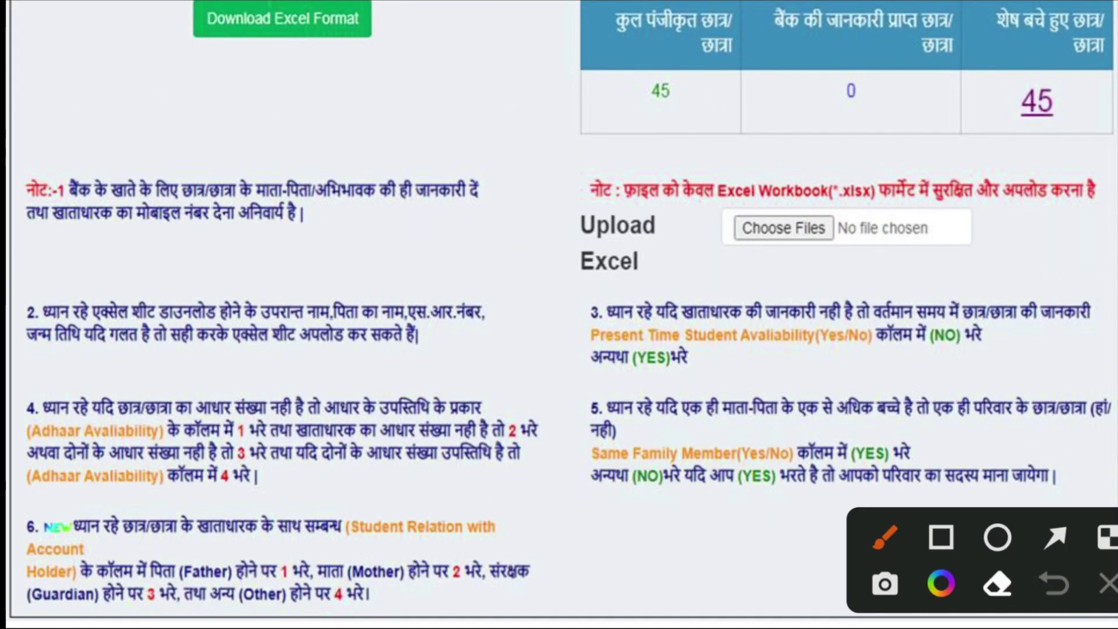
mouse_move(1075, 75)
left_mouse_down()
mouse_move(990, 192)
mouse_move(1031, 73)
left_mouse_up()
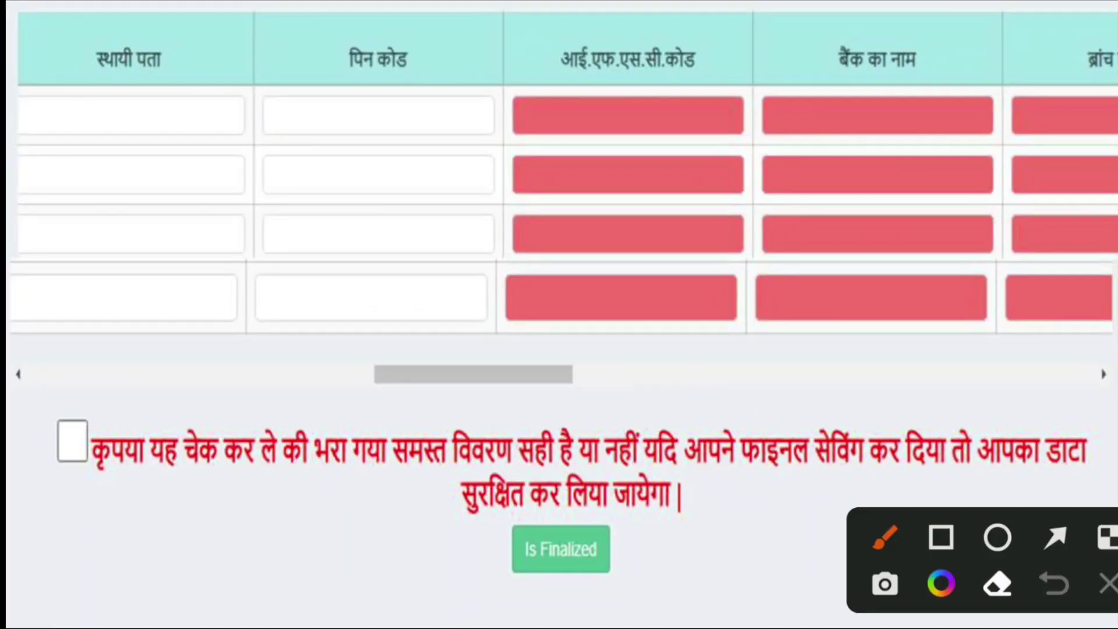
Mark the permanent address, pin code, IFSC, bank name and branch columns in the grid.
left_click_drag(197, 113, 100, 303)
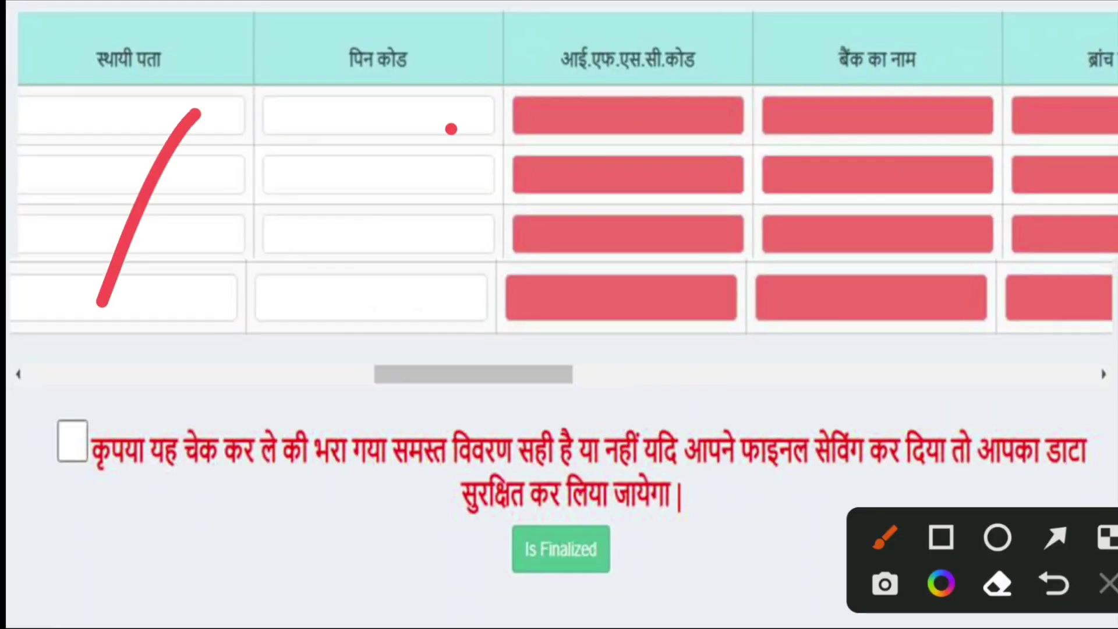
left_click_drag(453, 126, 372, 236)
left_click_drag(699, 116, 611, 273)
left_click_drag(878, 134, 809, 271)
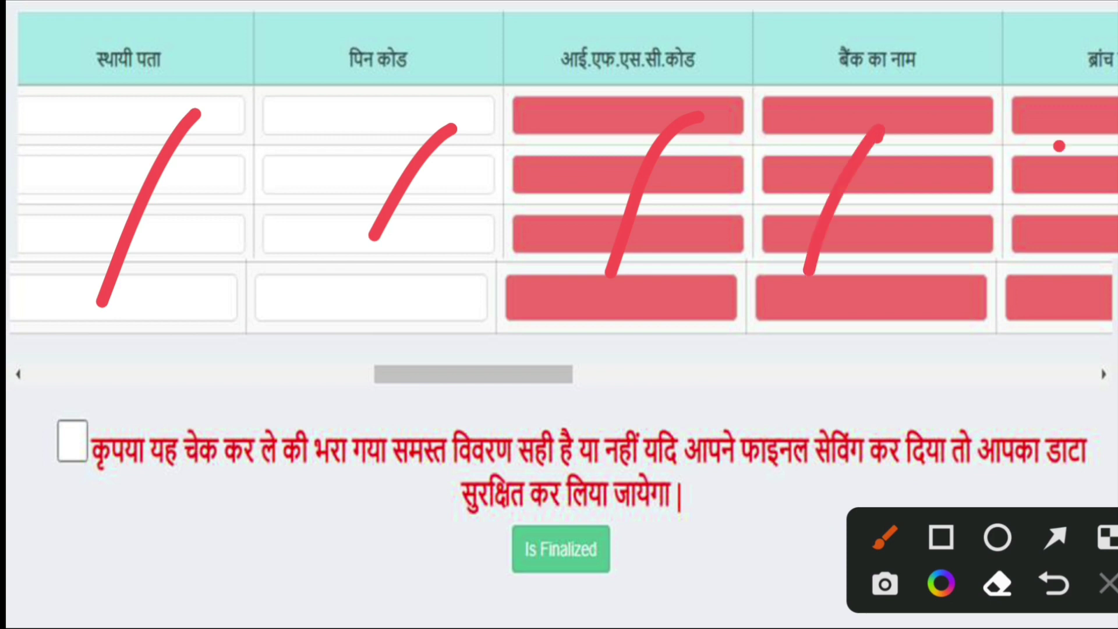
left_click_drag(1059, 147, 1003, 252)
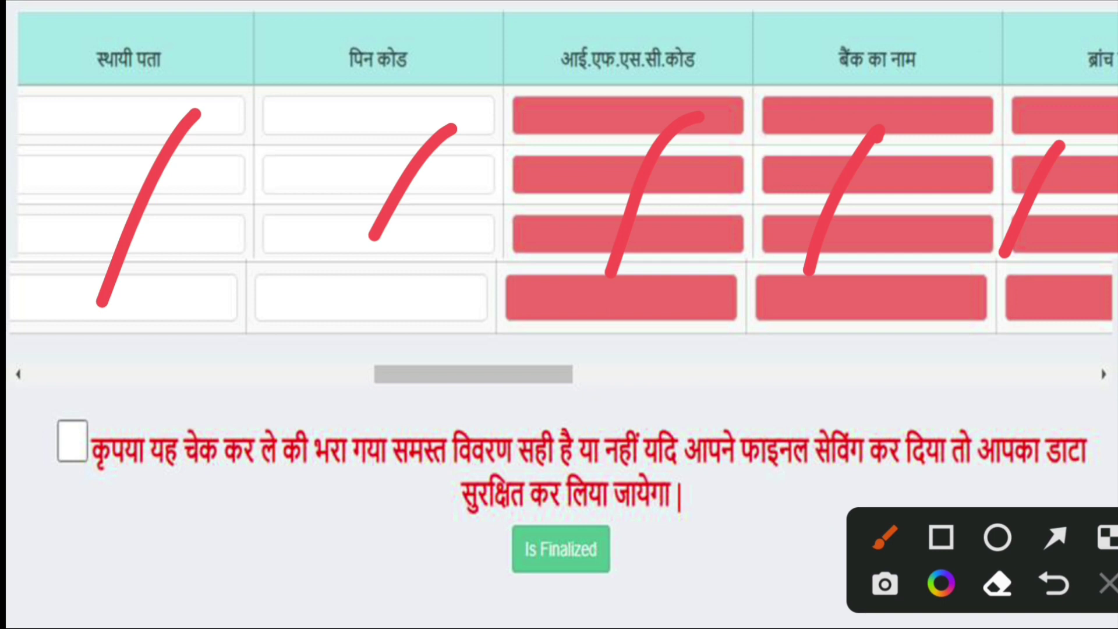
Tick the confirmation checkbox, point to the Is Finalized button, then clear the markings.
left_click_drag(50, 477, 164, 372)
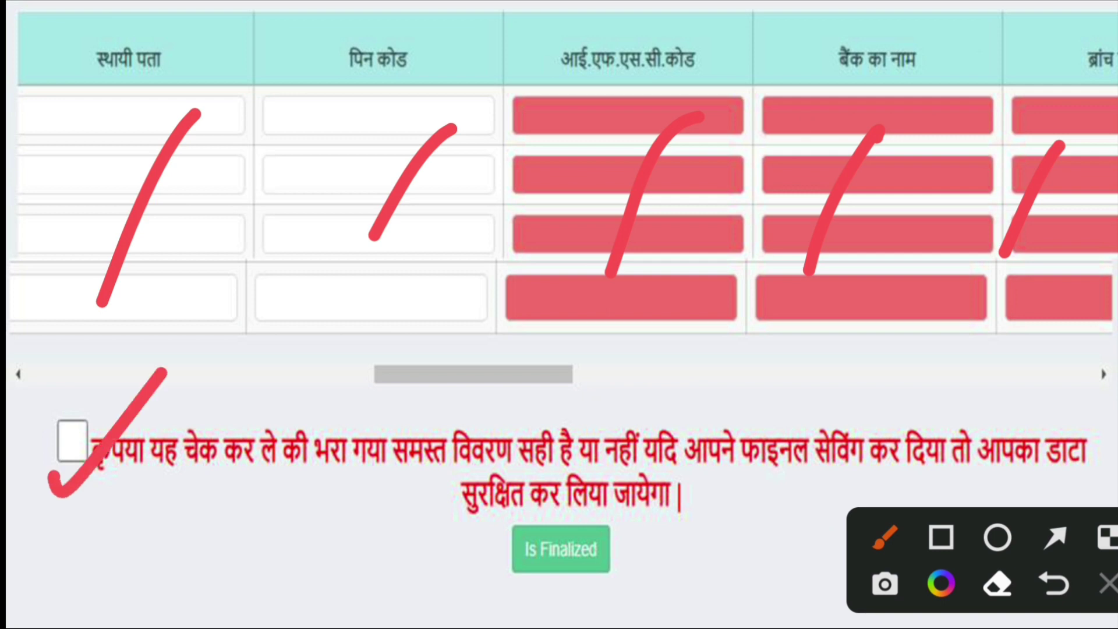
left_click_drag(441, 584, 517, 528)
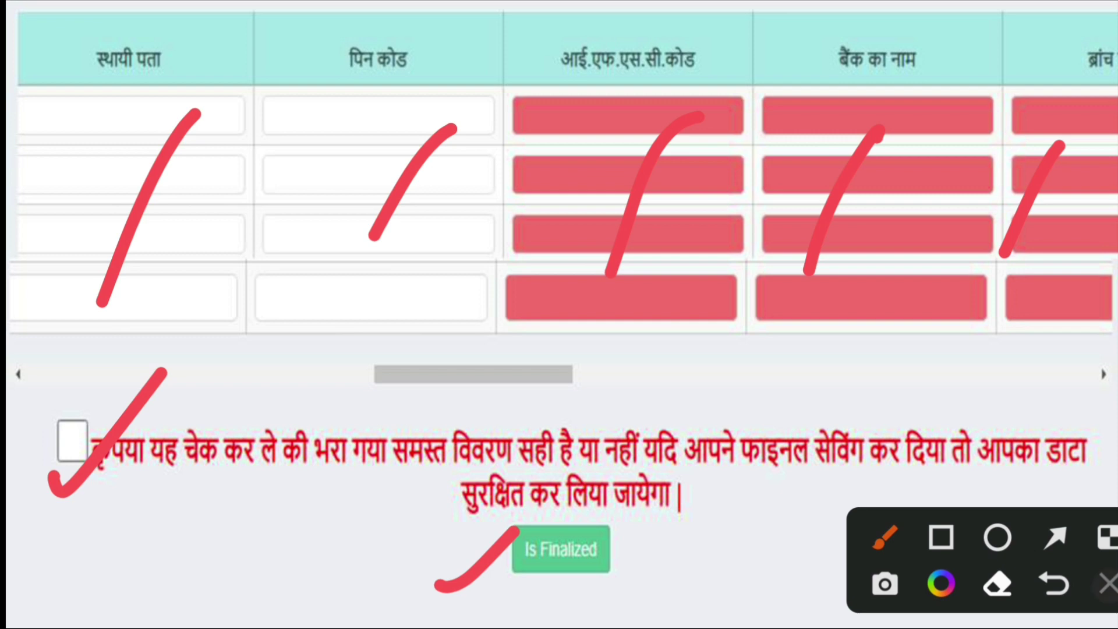
left_click(1107, 584)
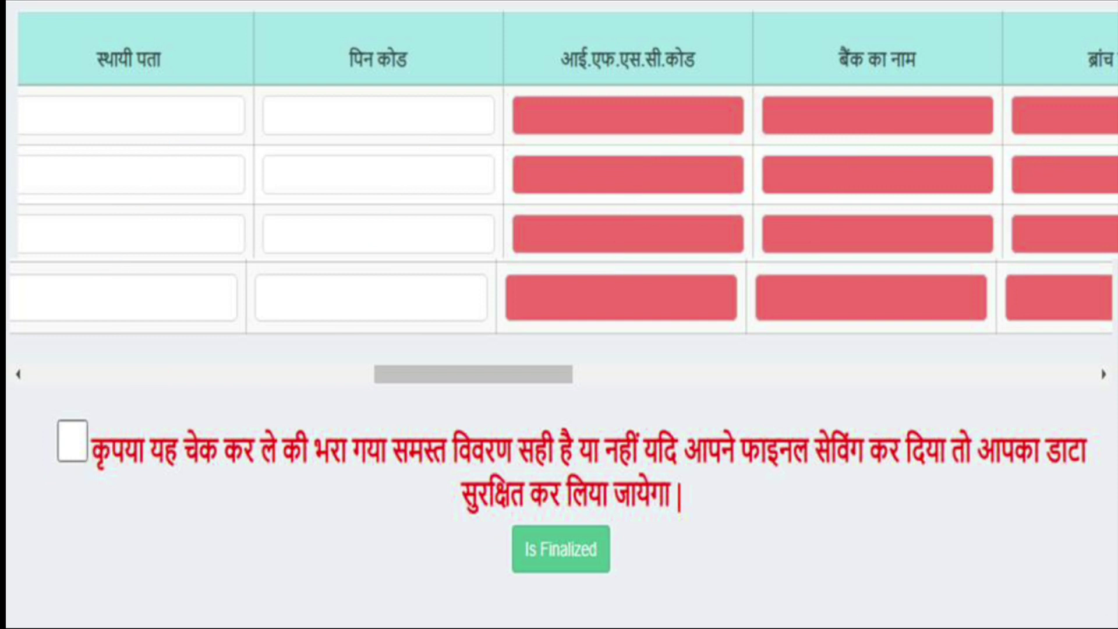